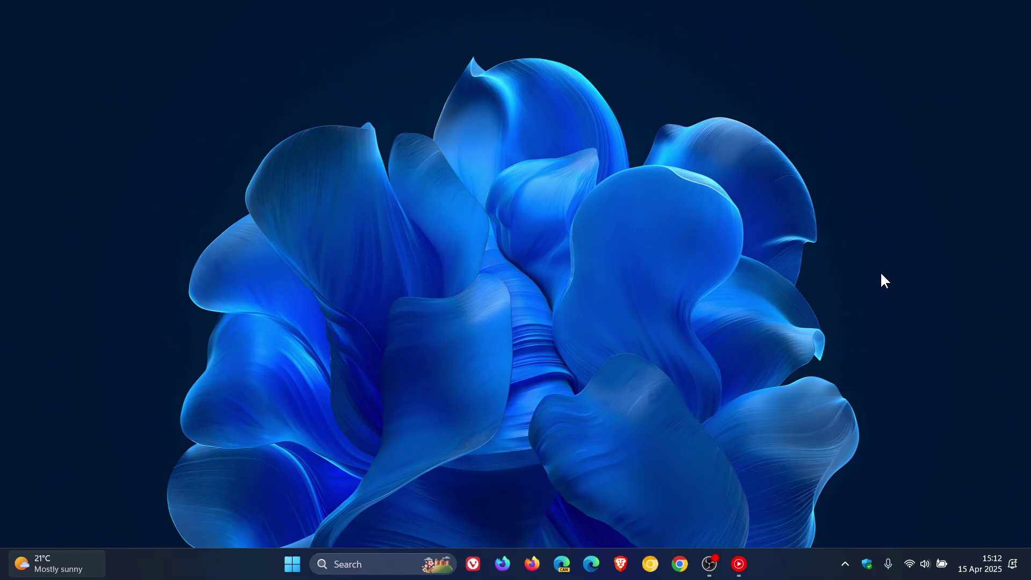
click(293, 564)
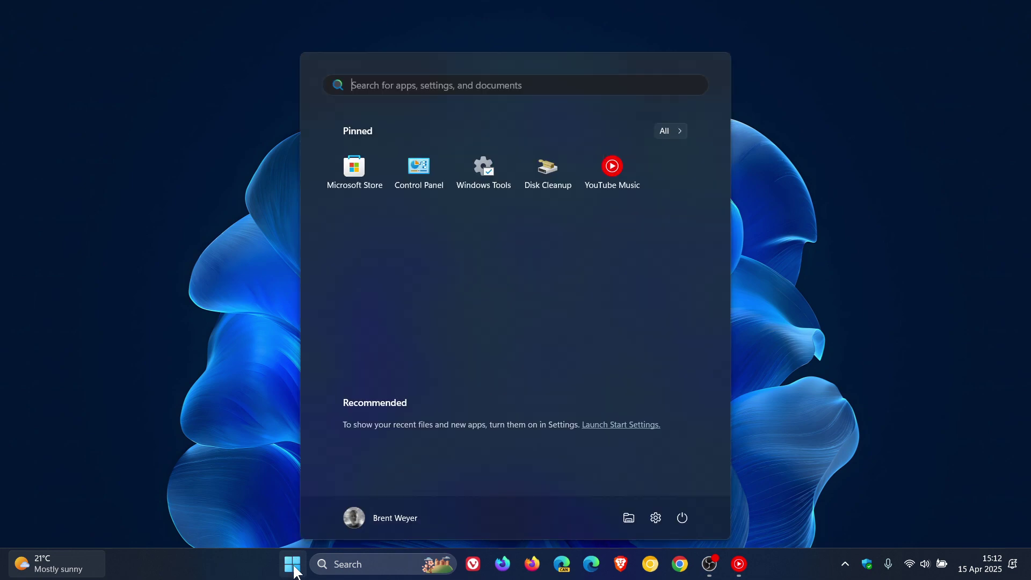
click(818, 294)
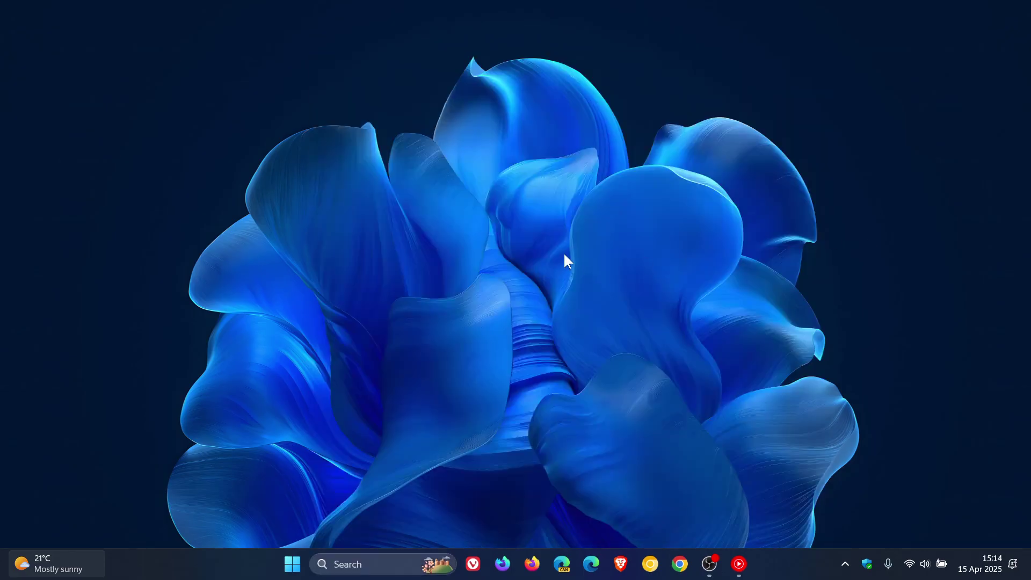
Find the advanced system settings, examine the visual effects choices in Performance Options, and close both dialogs.
click(374, 562)
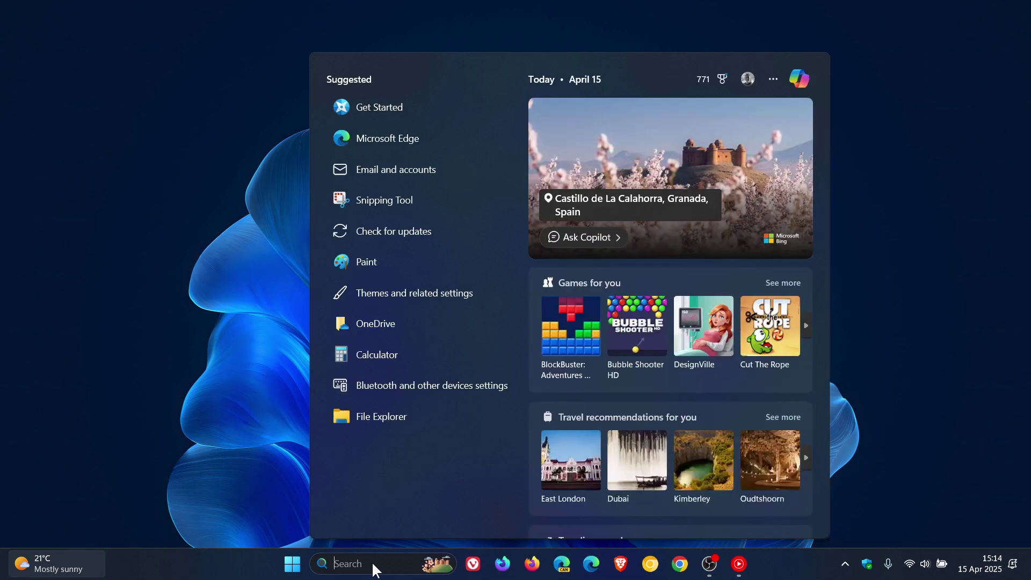
text(adv)
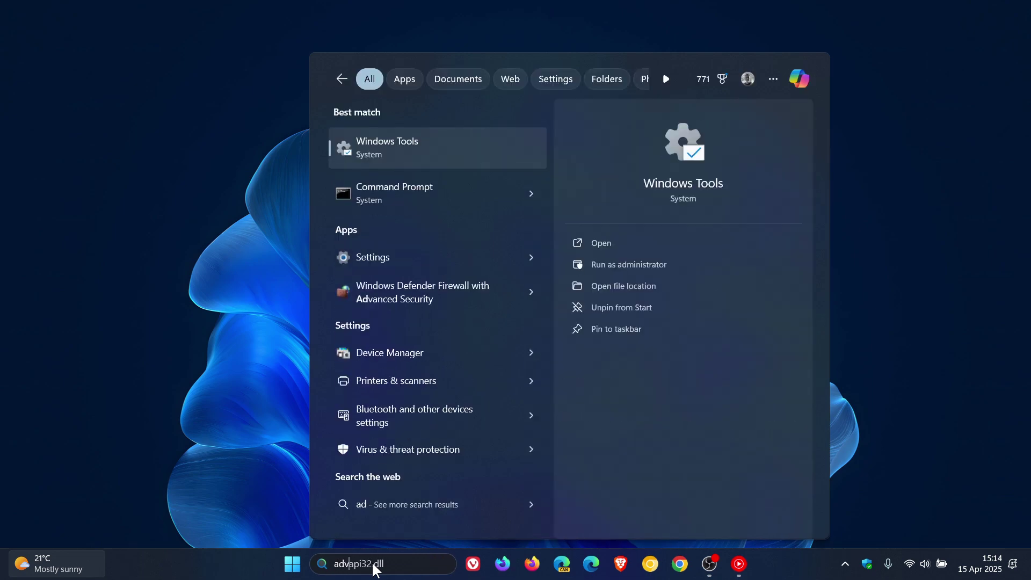
text(anced)
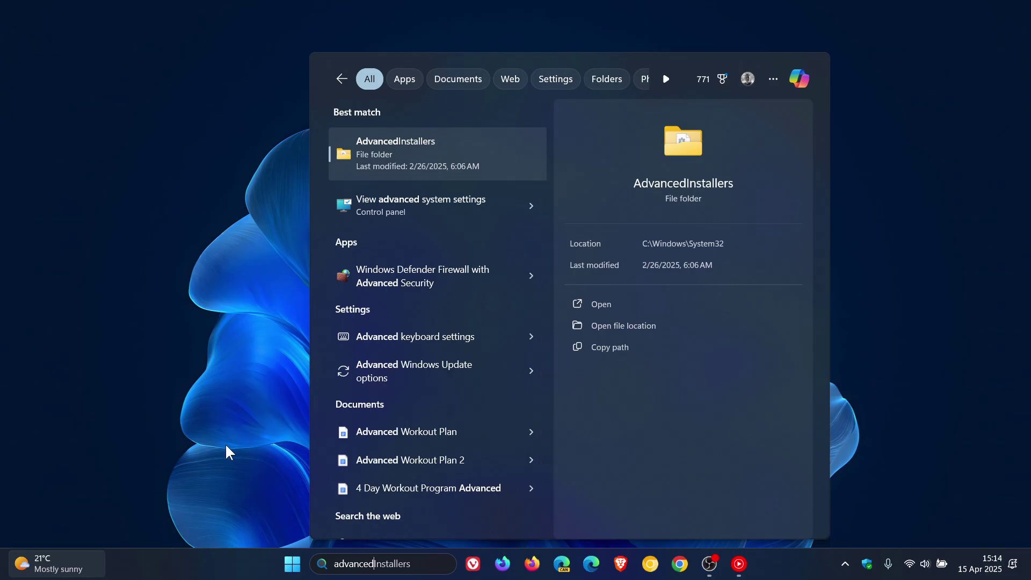
click(442, 203)
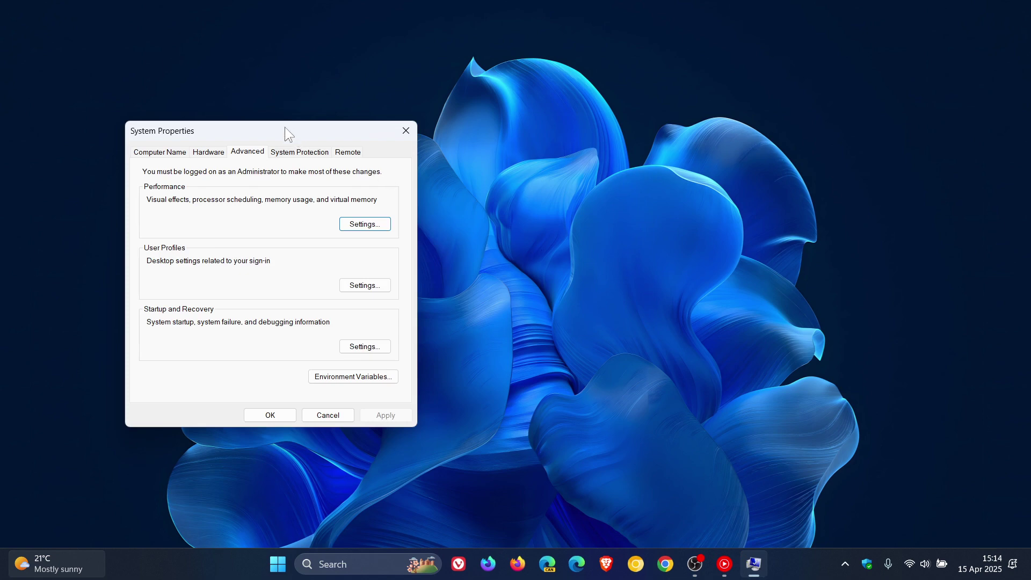
drag(285, 128, 546, 129)
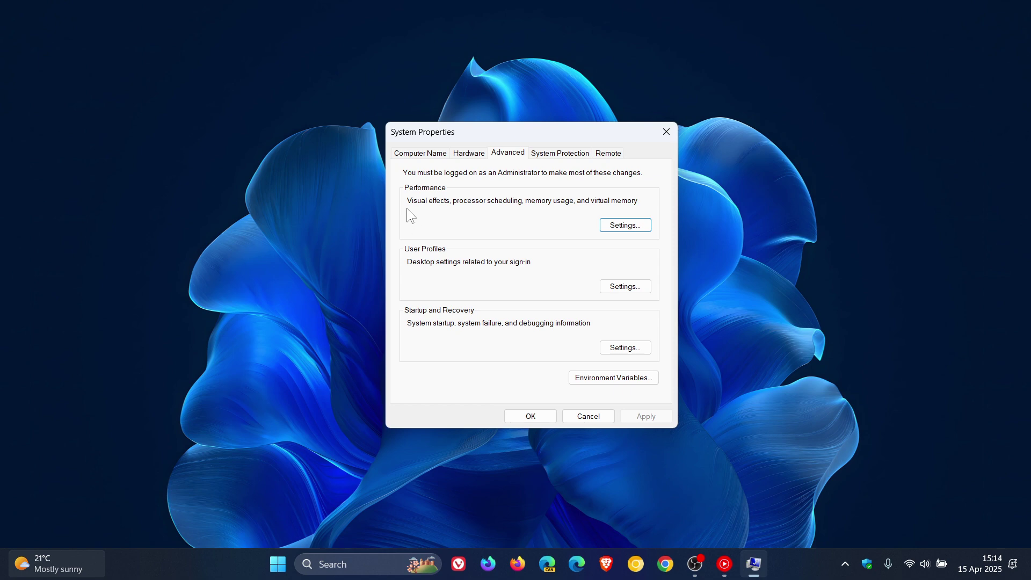
click(625, 225)
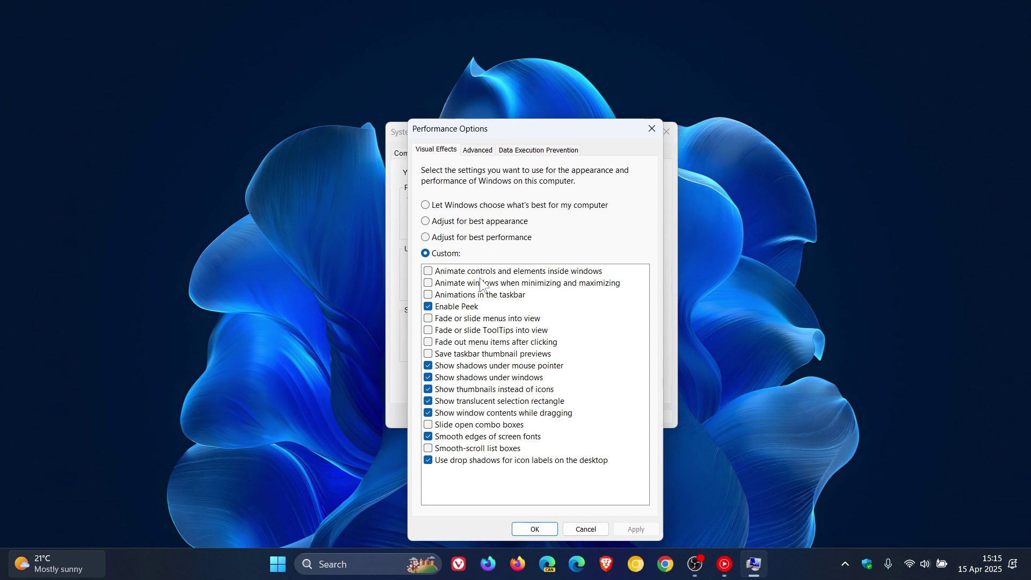
click(652, 128)
click(666, 132)
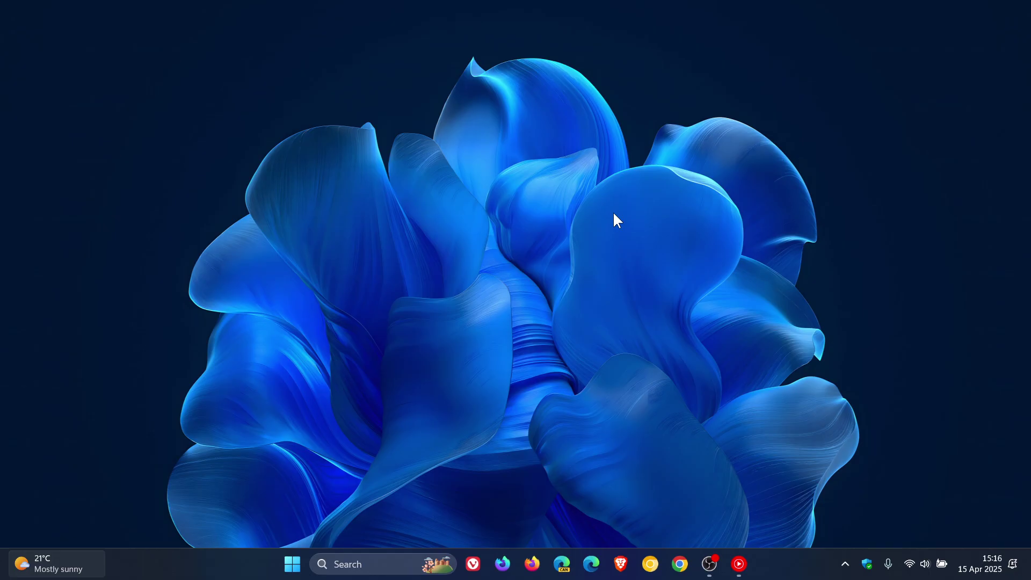
Open Settings and examine which apps are configured to start at login in the Startup apps list.
key(super)
click(655, 517)
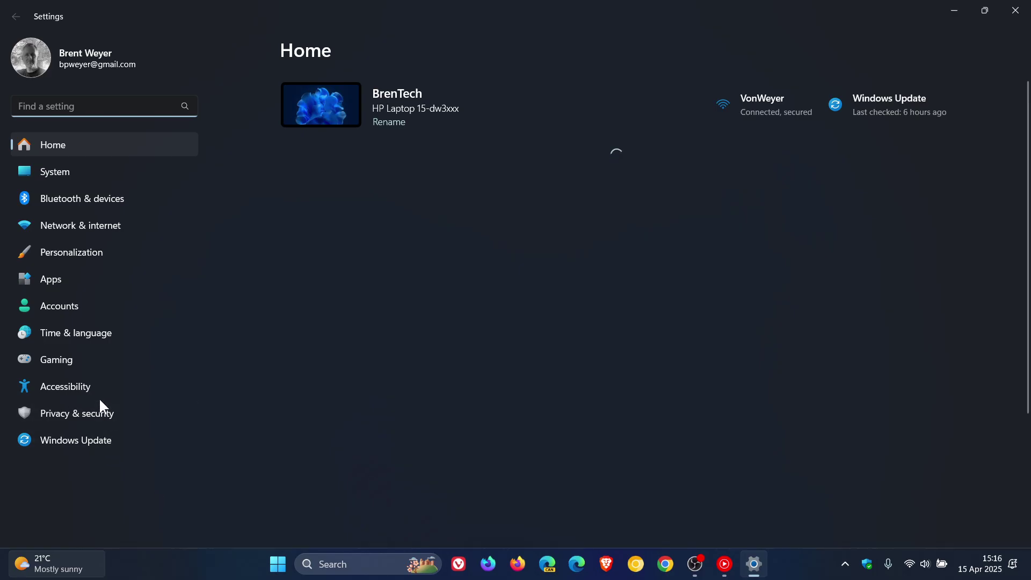
click(84, 280)
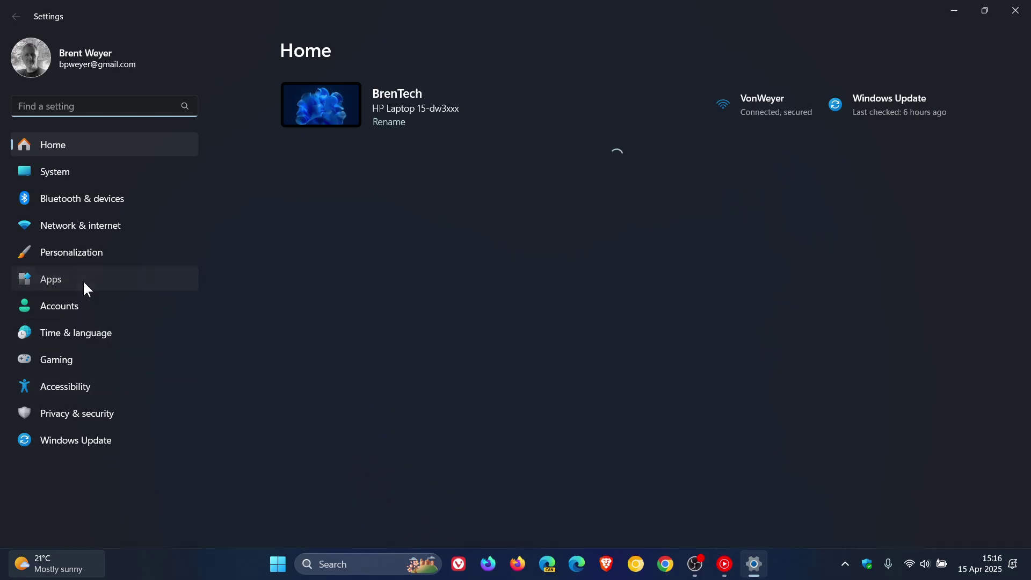
click(619, 450)
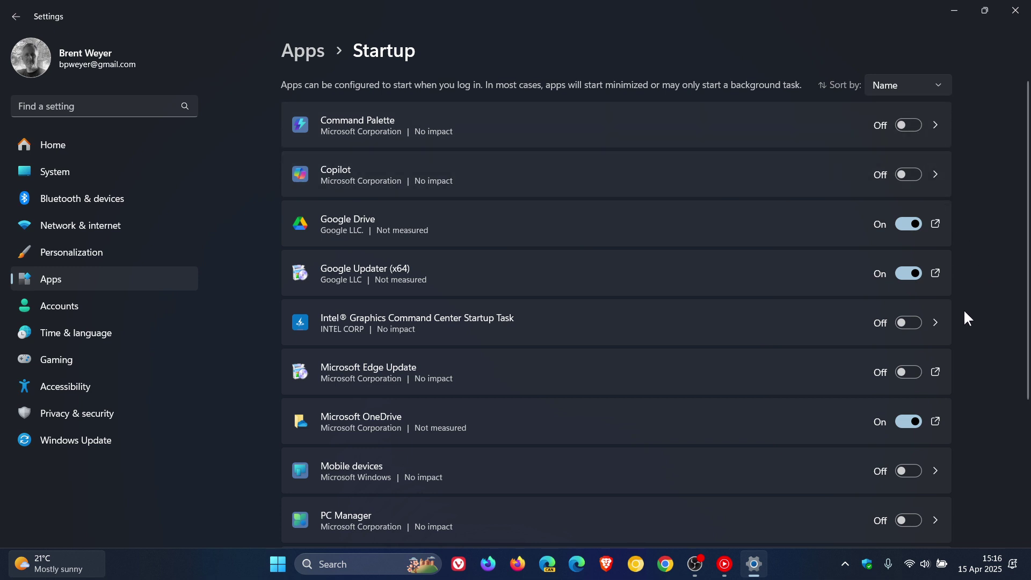
scroll(964, 312, down, 5)
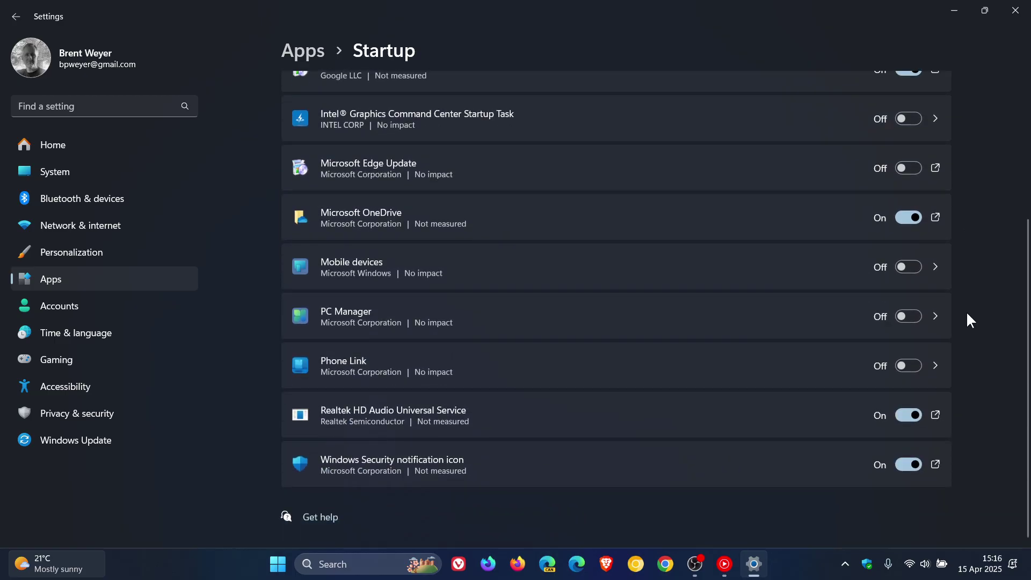
scroll(966, 317, up, 5)
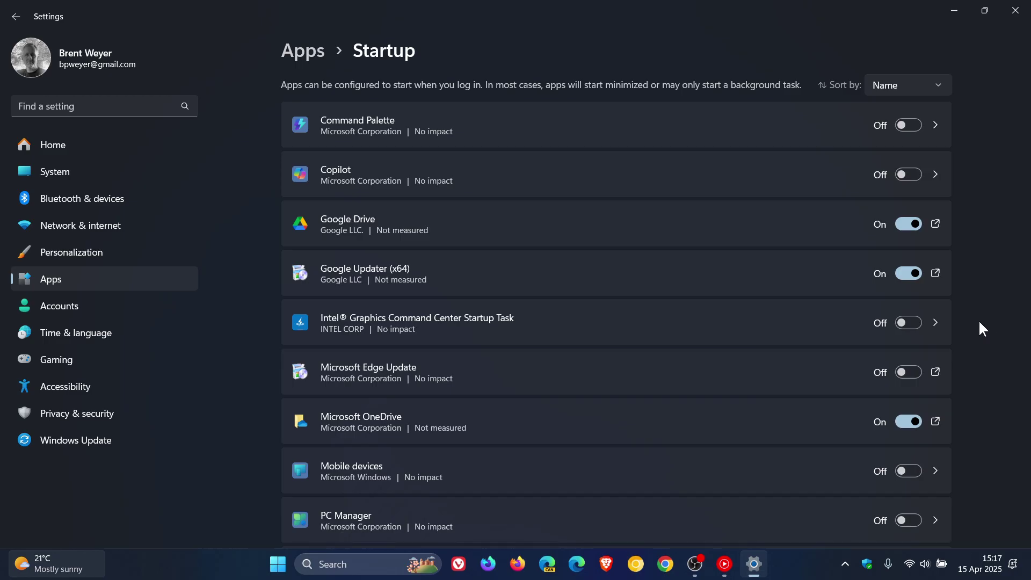
Check for new updates in Windows Update and minimize the Settings window.
click(79, 436)
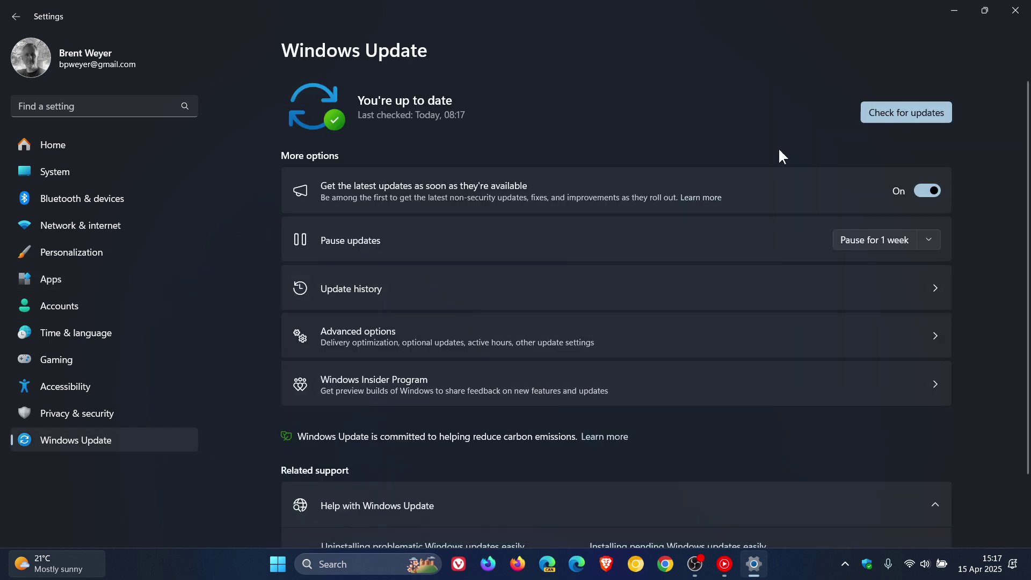
click(886, 114)
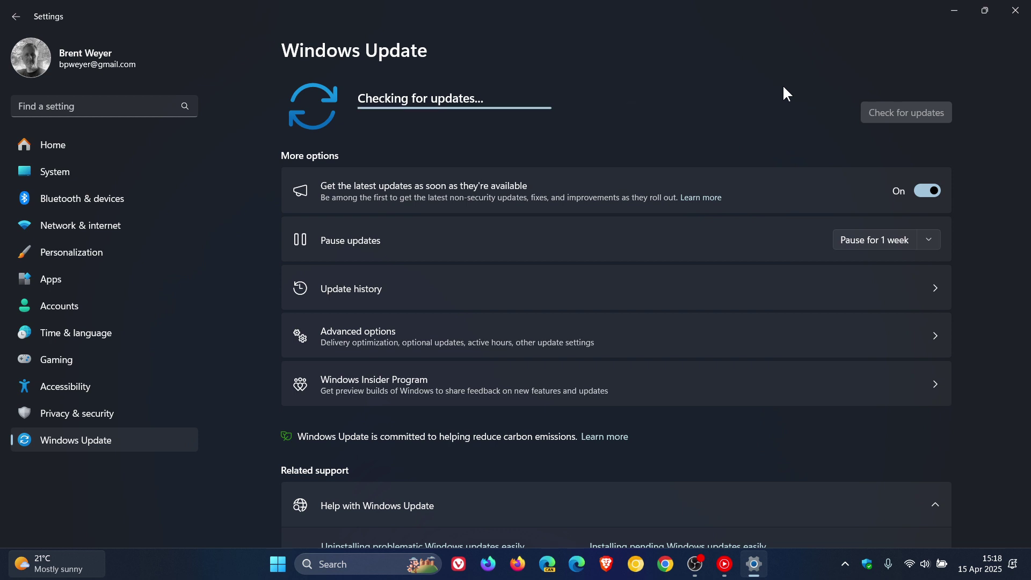
click(954, 10)
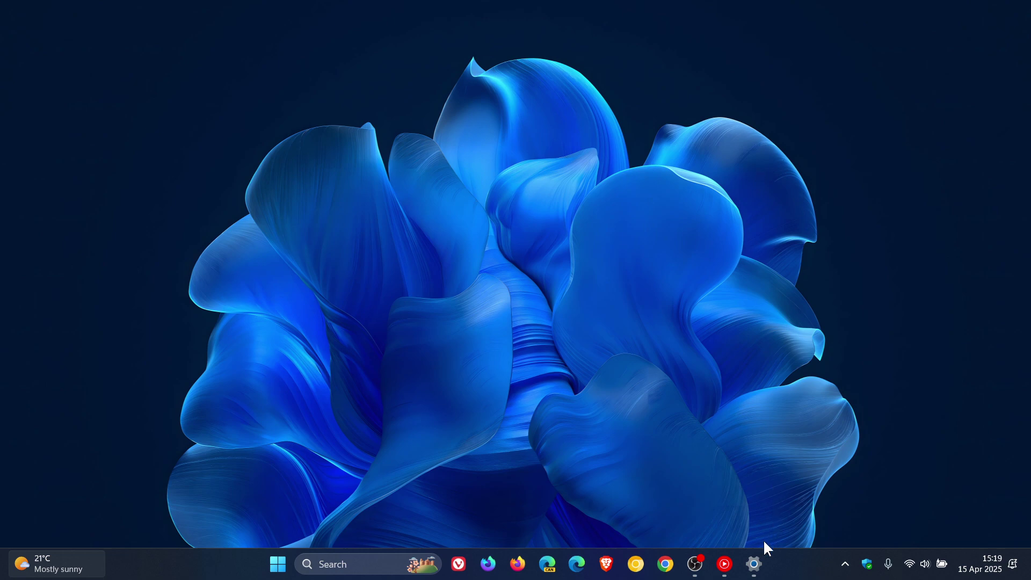
Examine the plugged-in Power Mode options in the system's Power & battery settings, keep Best Performance, and minimize Settings.
click(754, 564)
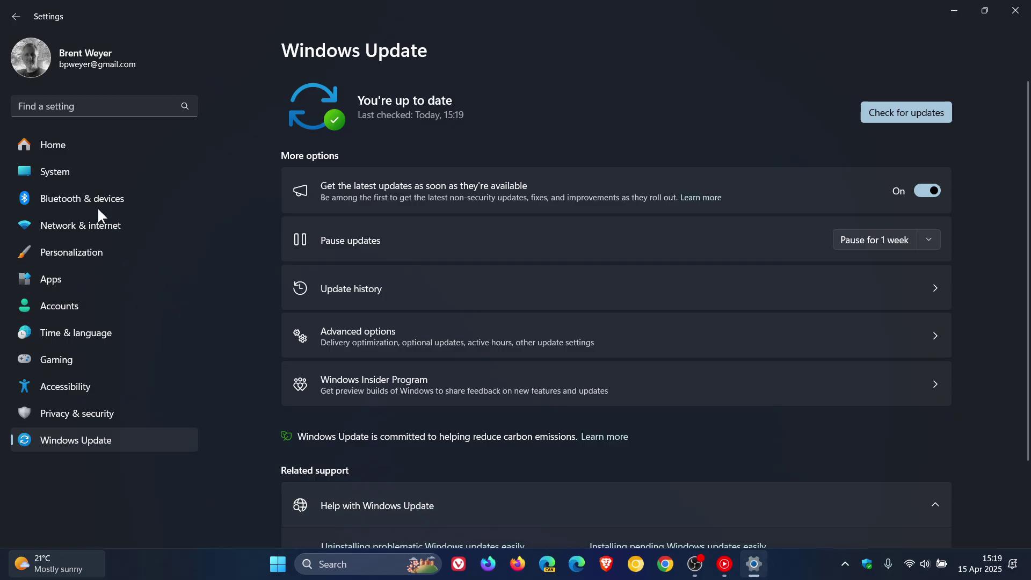
click(90, 172)
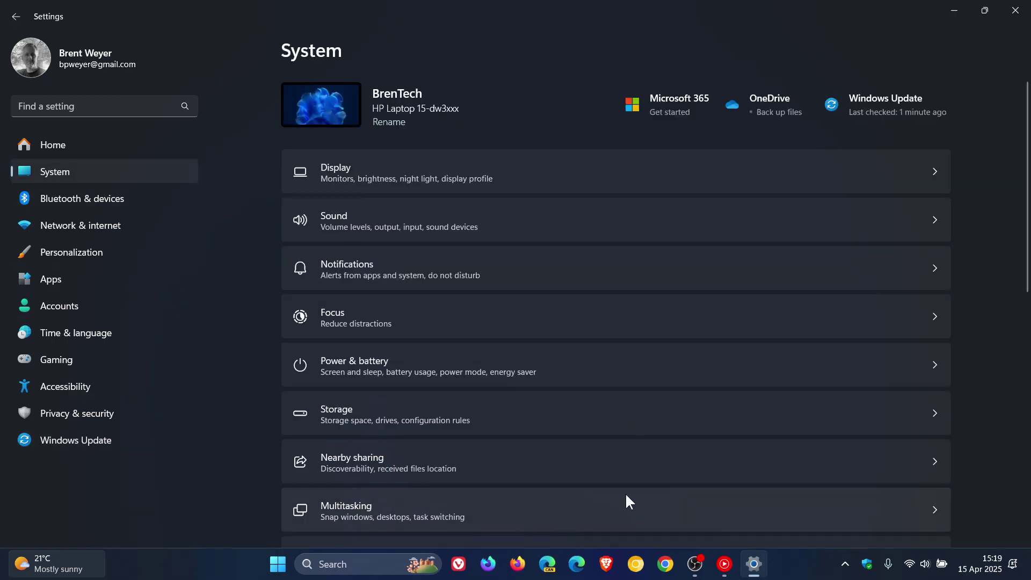
click(672, 365)
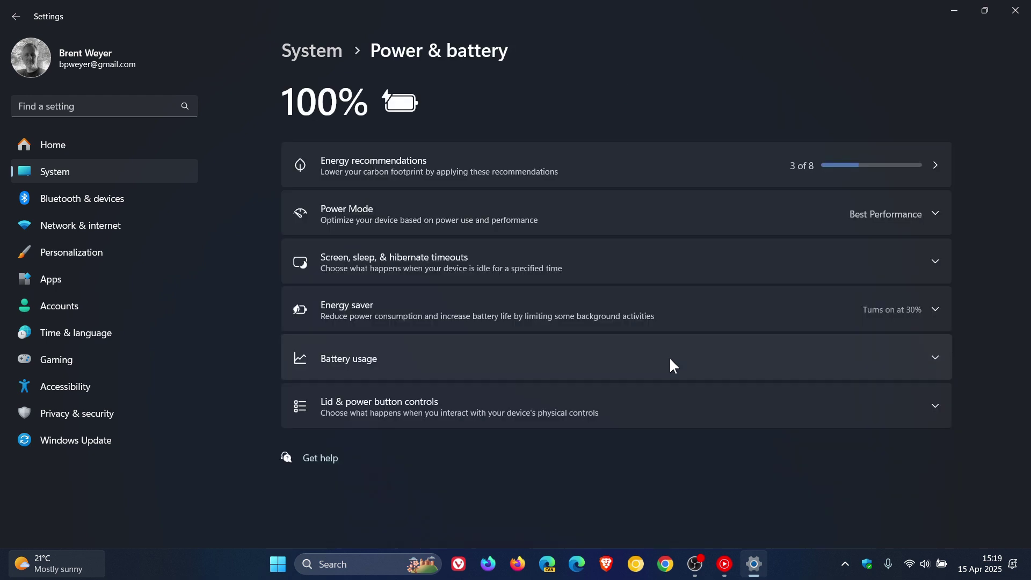
click(914, 219)
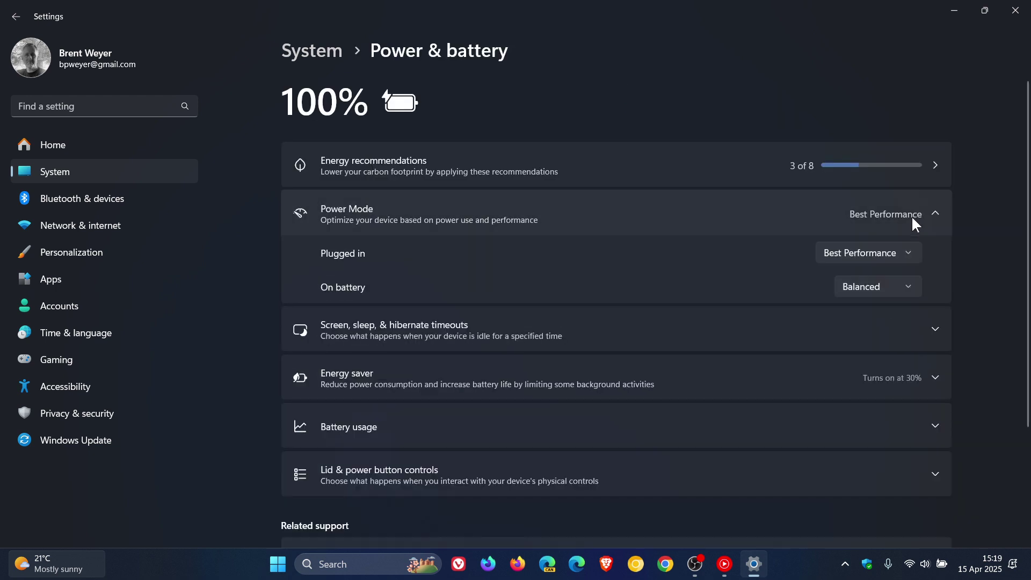
click(879, 260)
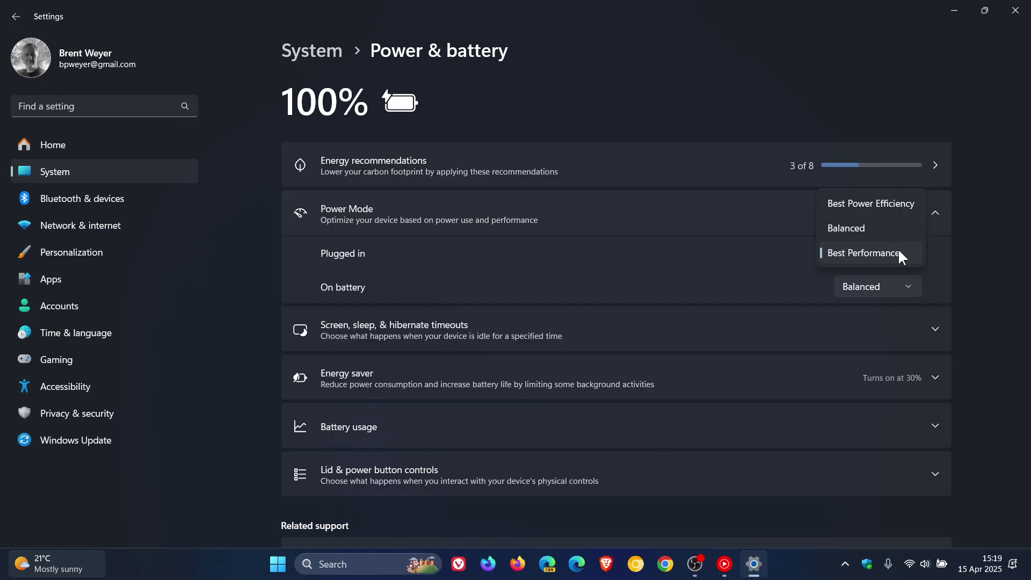
click(845, 96)
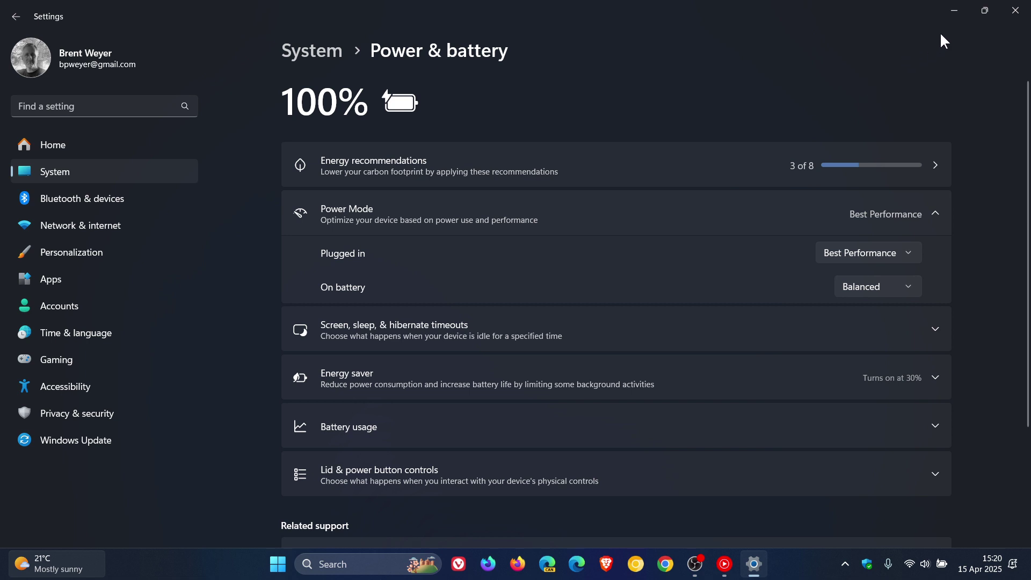
click(952, 12)
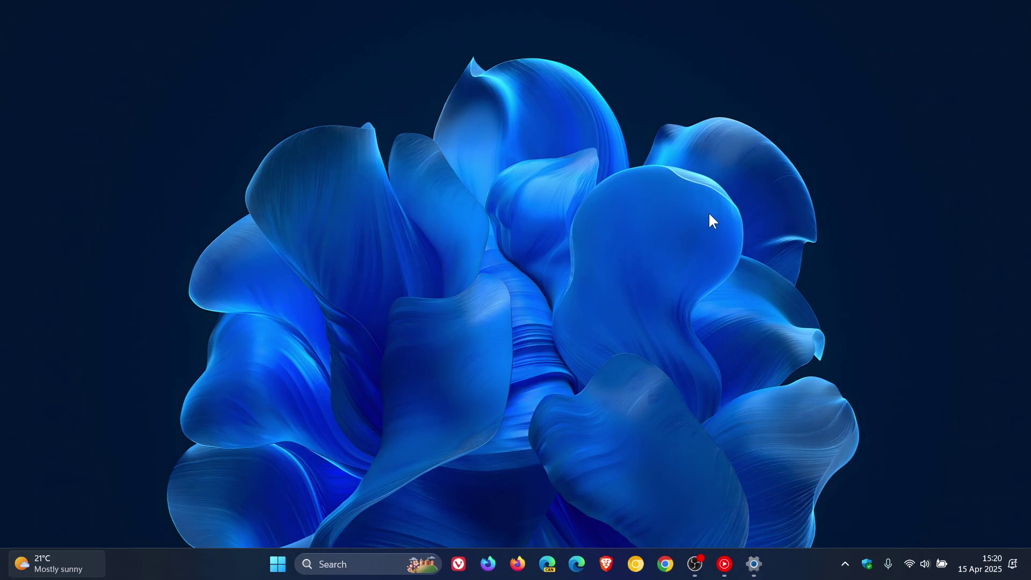
Turn off Widgets in the taskbar settings and close the Settings window.
mouse_move(53, 577)
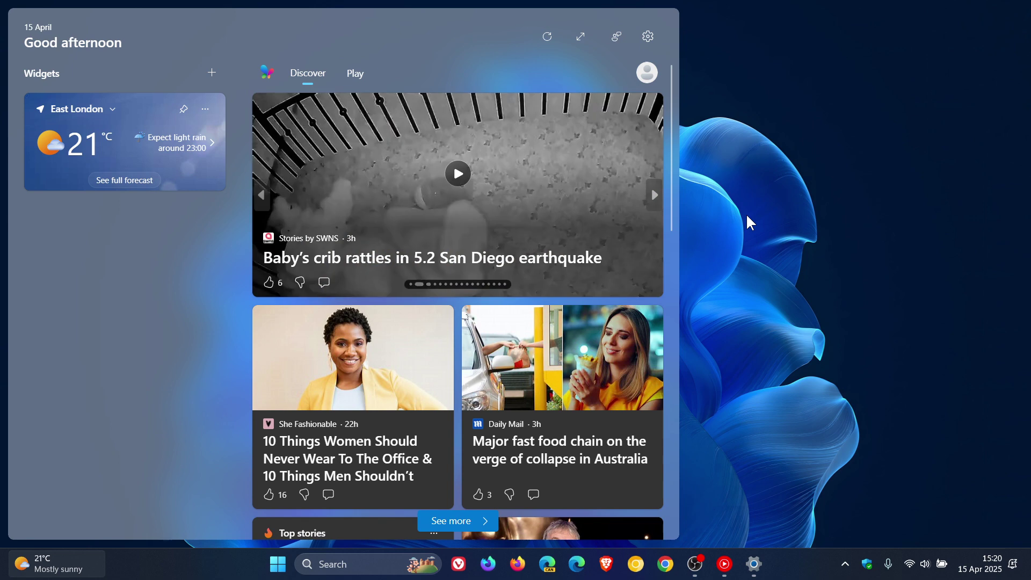
click(747, 214)
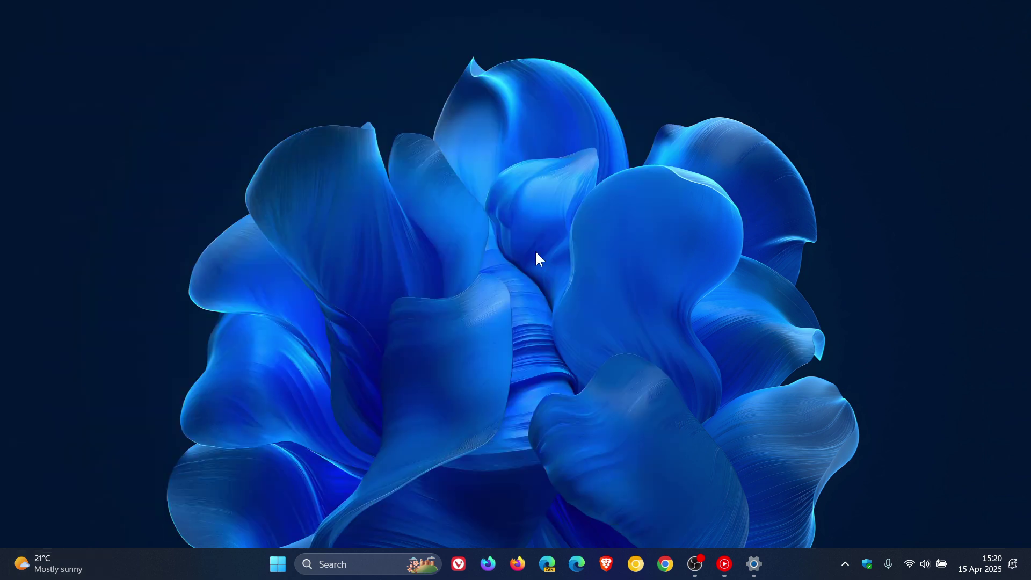
right_click(226, 573)
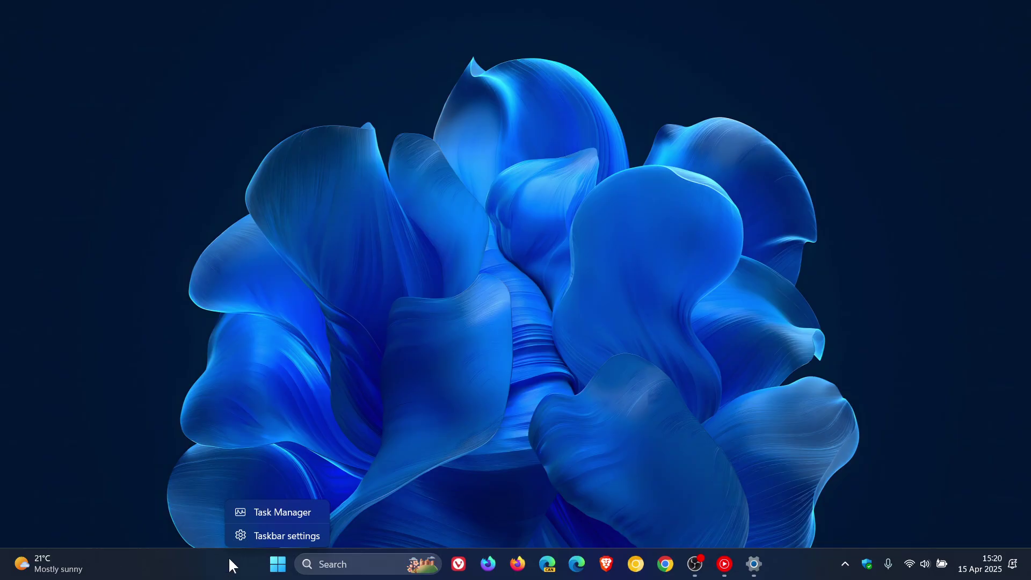
click(263, 536)
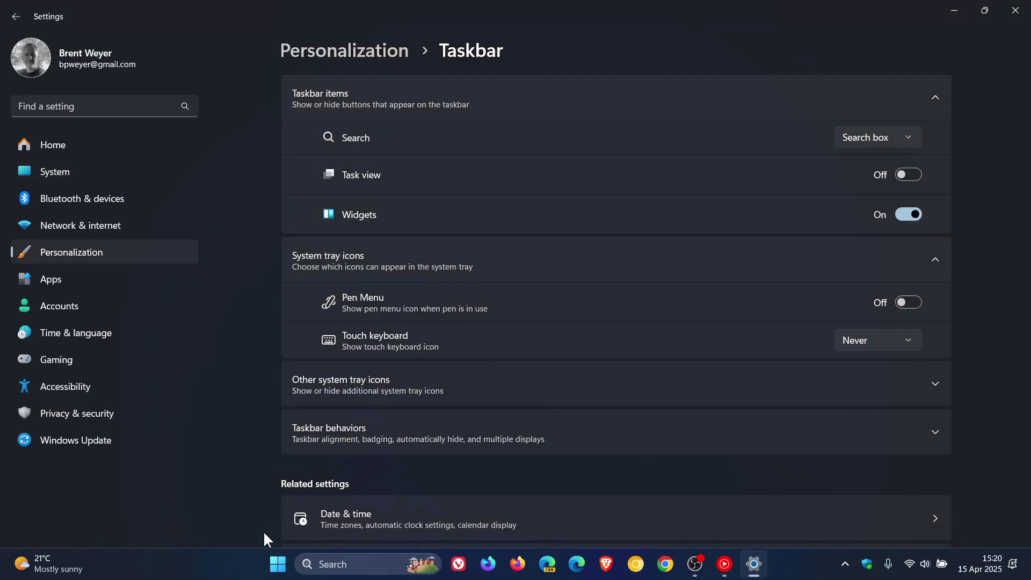
click(910, 216)
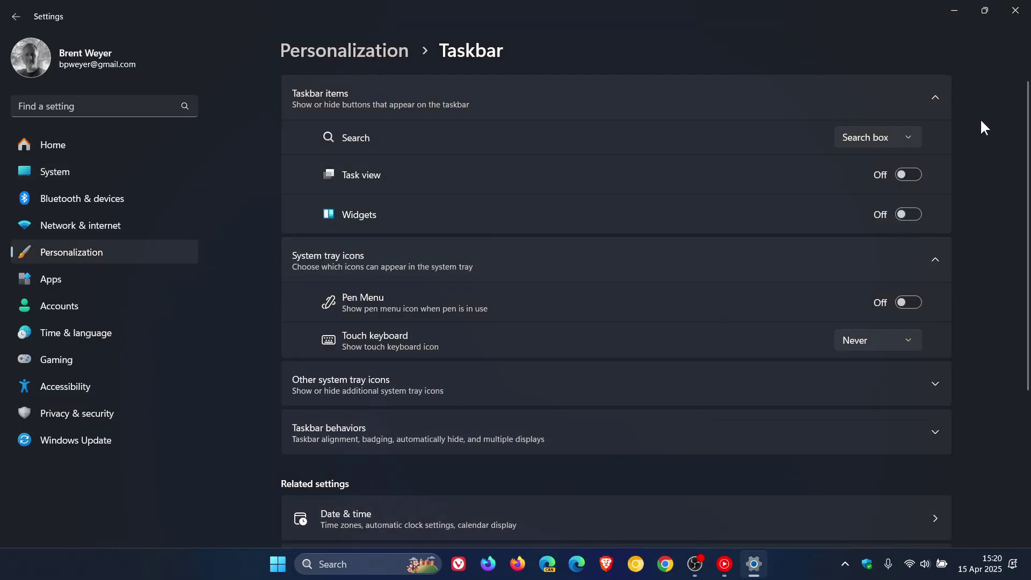
click(1015, 9)
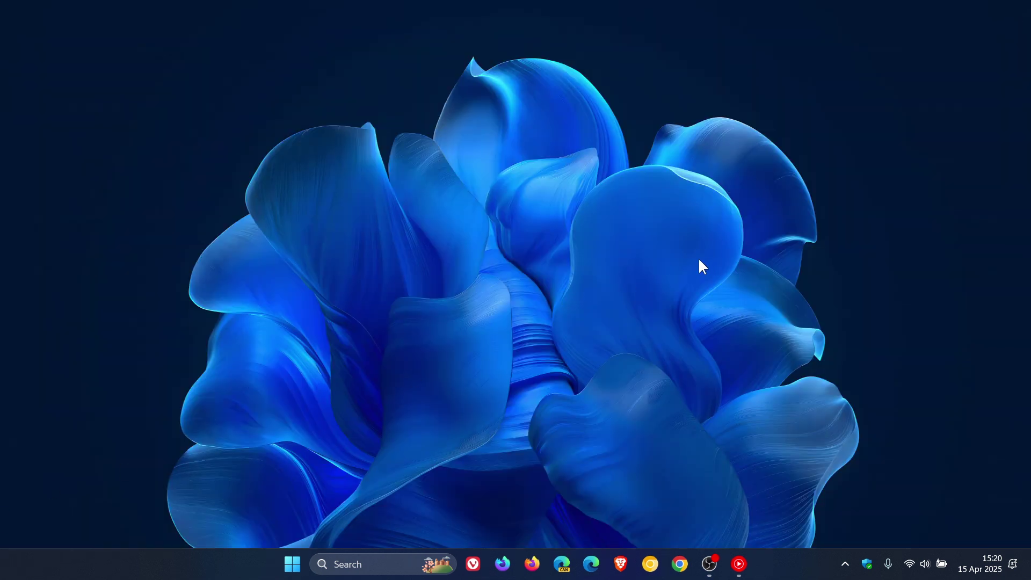